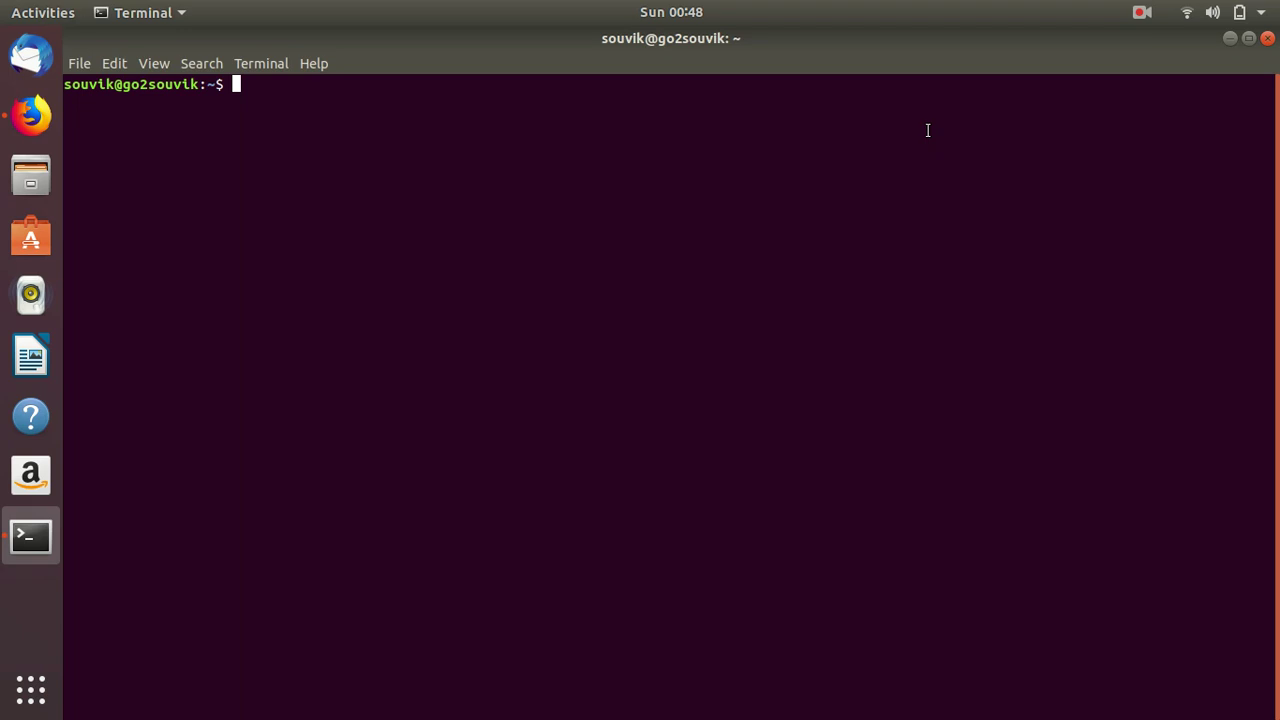
Change into ~/Documents using Tab completion and start a gnuplot 5.2 session.
text(cd Docu)
key(Tab)
key(Return)
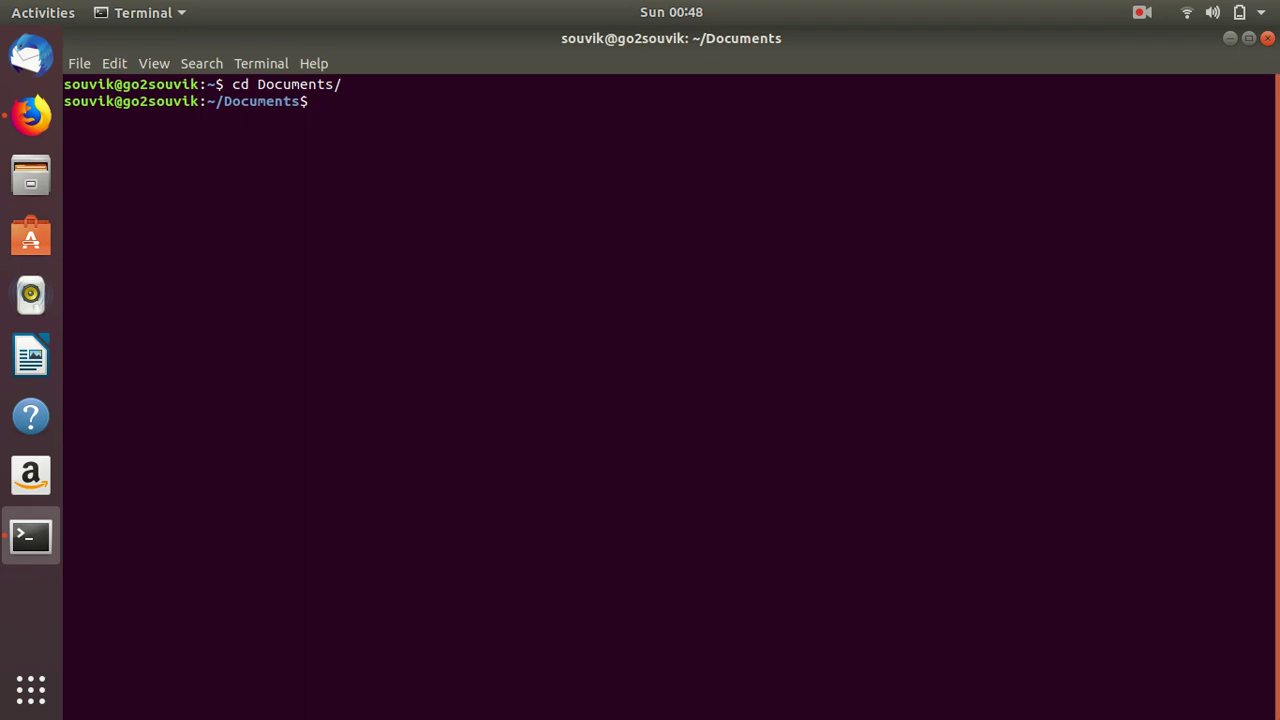
text(gnuplot)
key(Return)
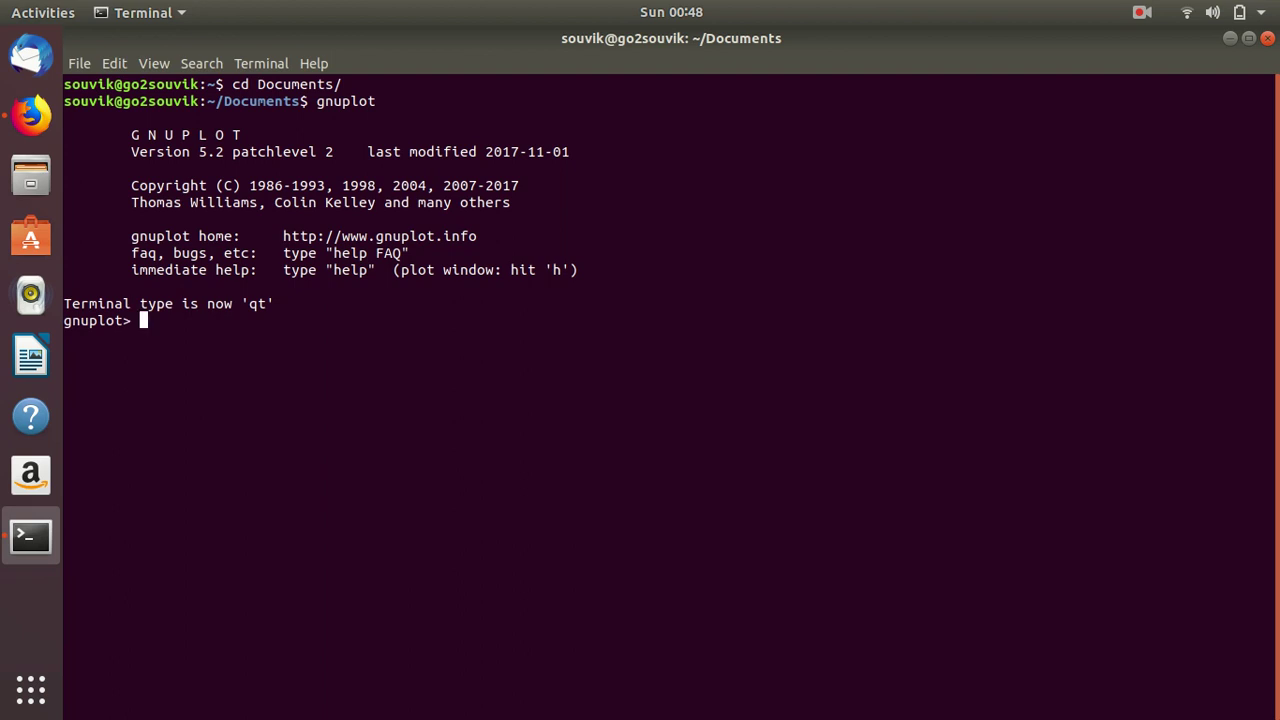
Send gnuplot table output to data.dat with set table "data.dat".
text(set table ")
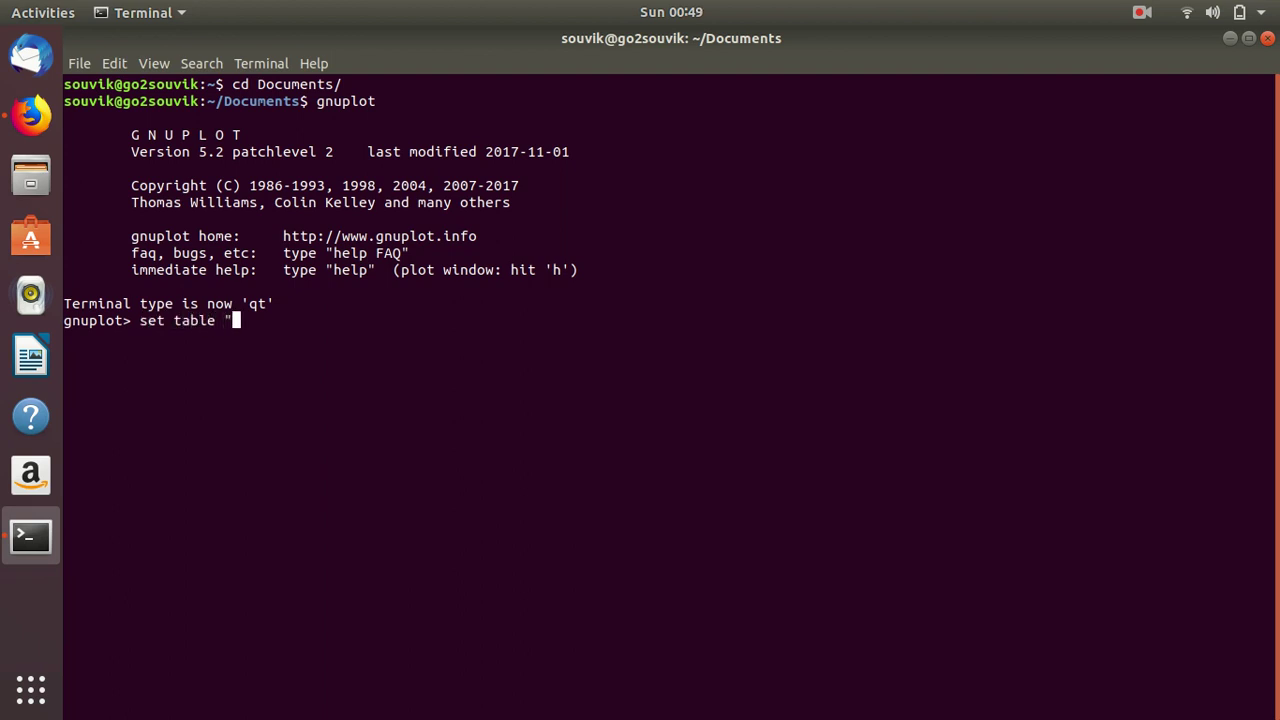
text(data.dat")
drag(225, 321, 343, 314)
click(355, 316)
key(Return)
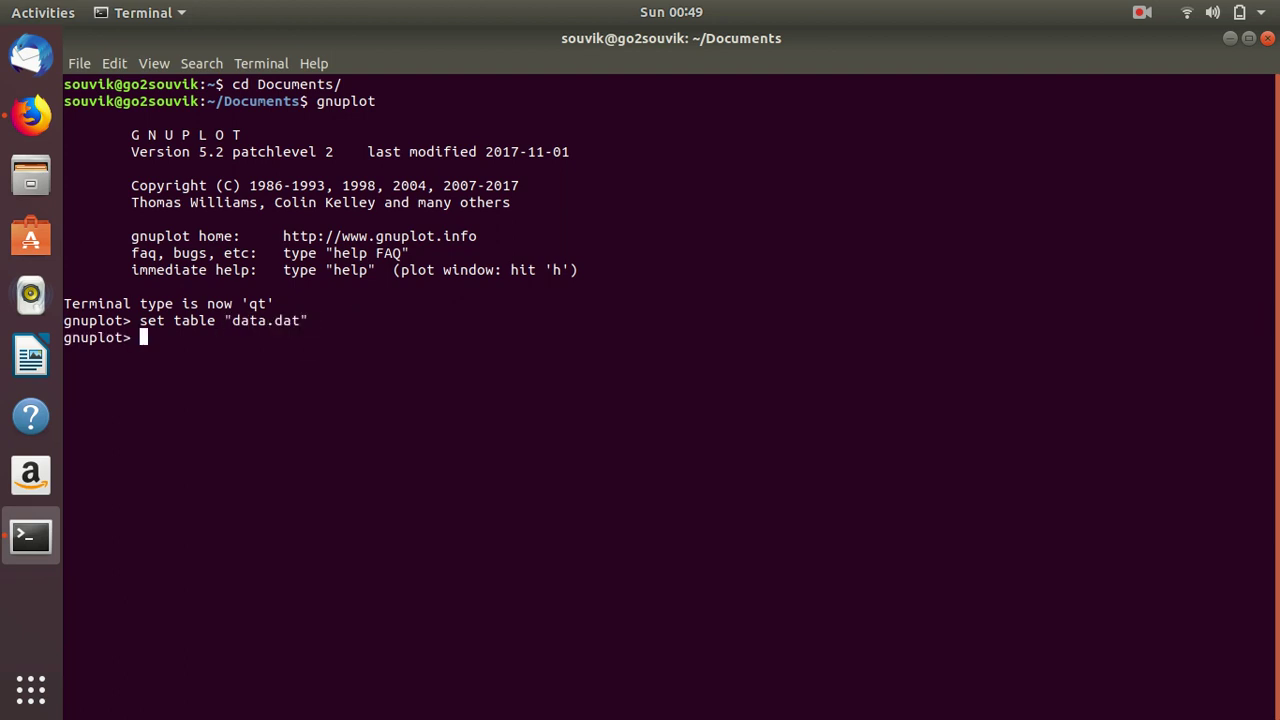
Plot x**2 with linespoints so its sample points are written to data.dat.
text(plot)
text(x)
text(**2)
text( +)
key(BackSpace)
key(BackSpace)
text(w lp)
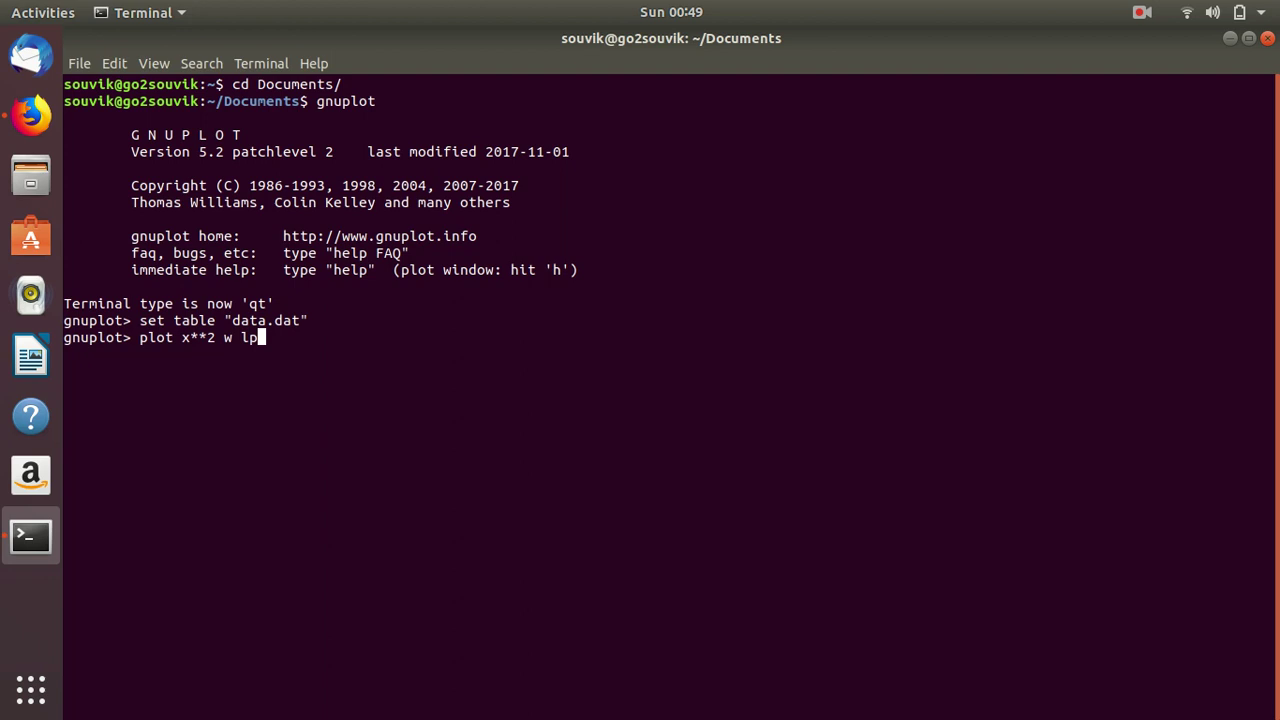
key(Return)
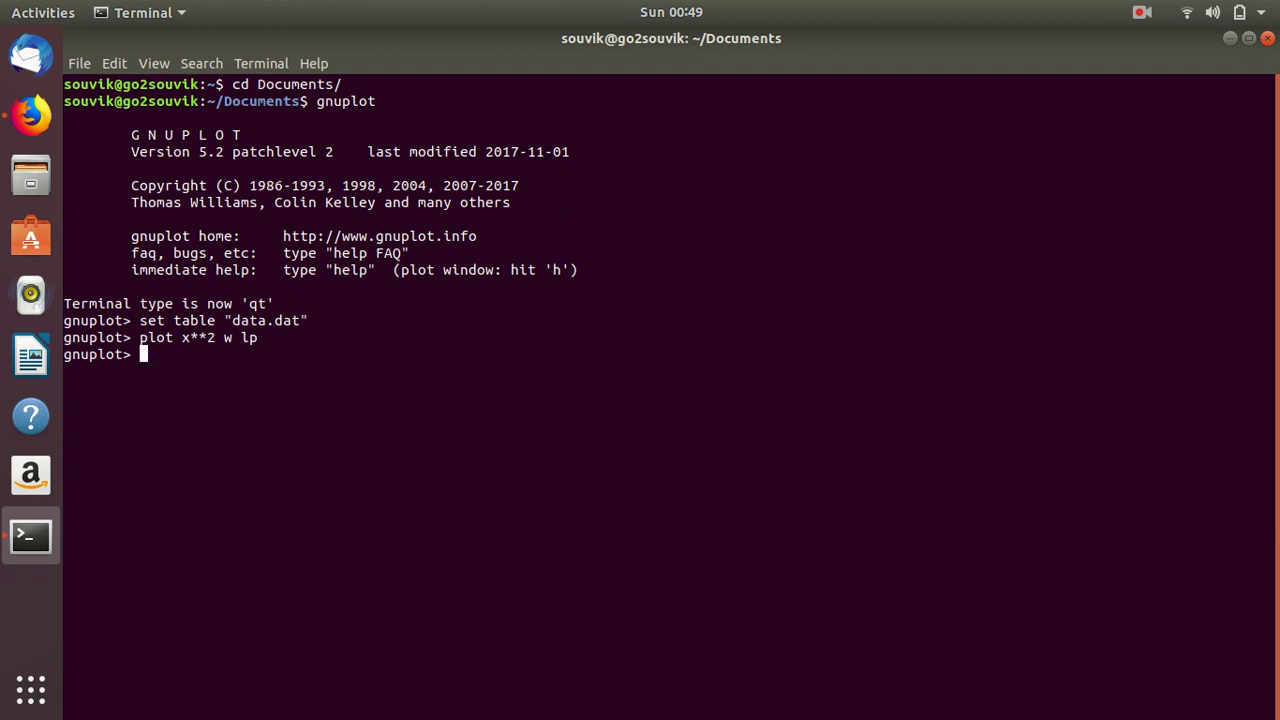
Run unset table, briefly check the Files browser, and quit gnuplot.
text(unset table)
key(Return)
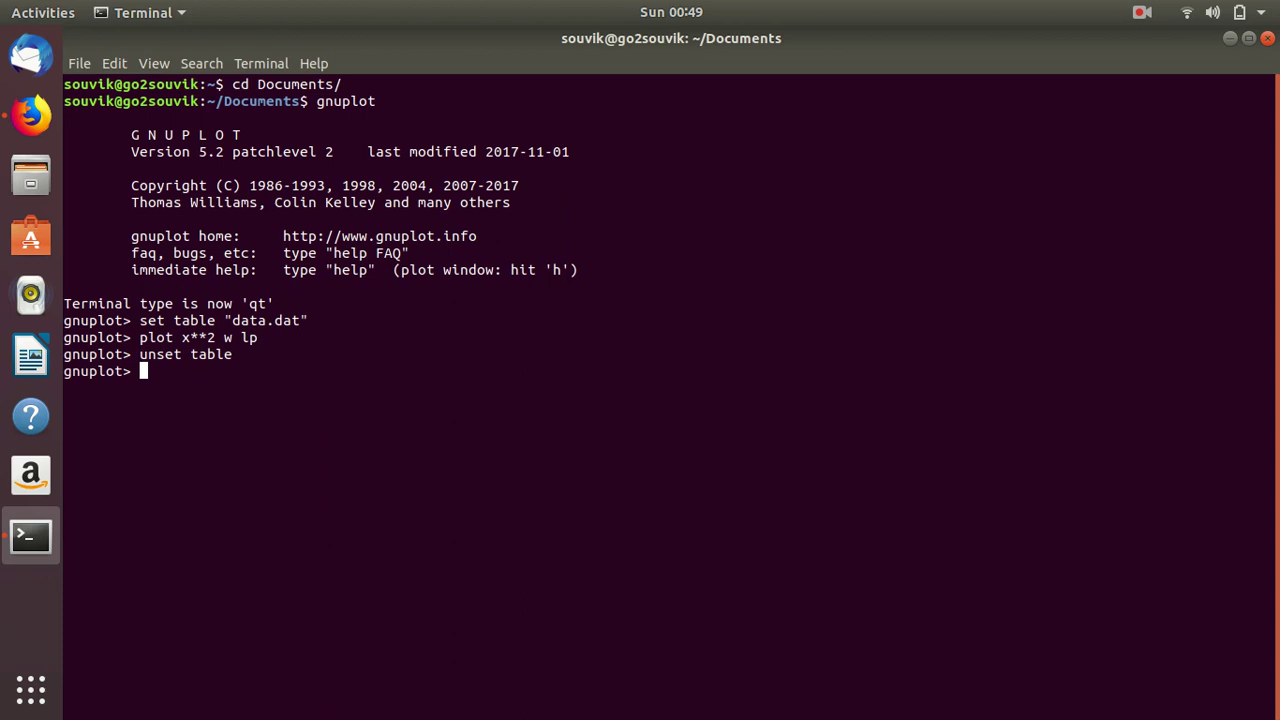
click(31, 186)
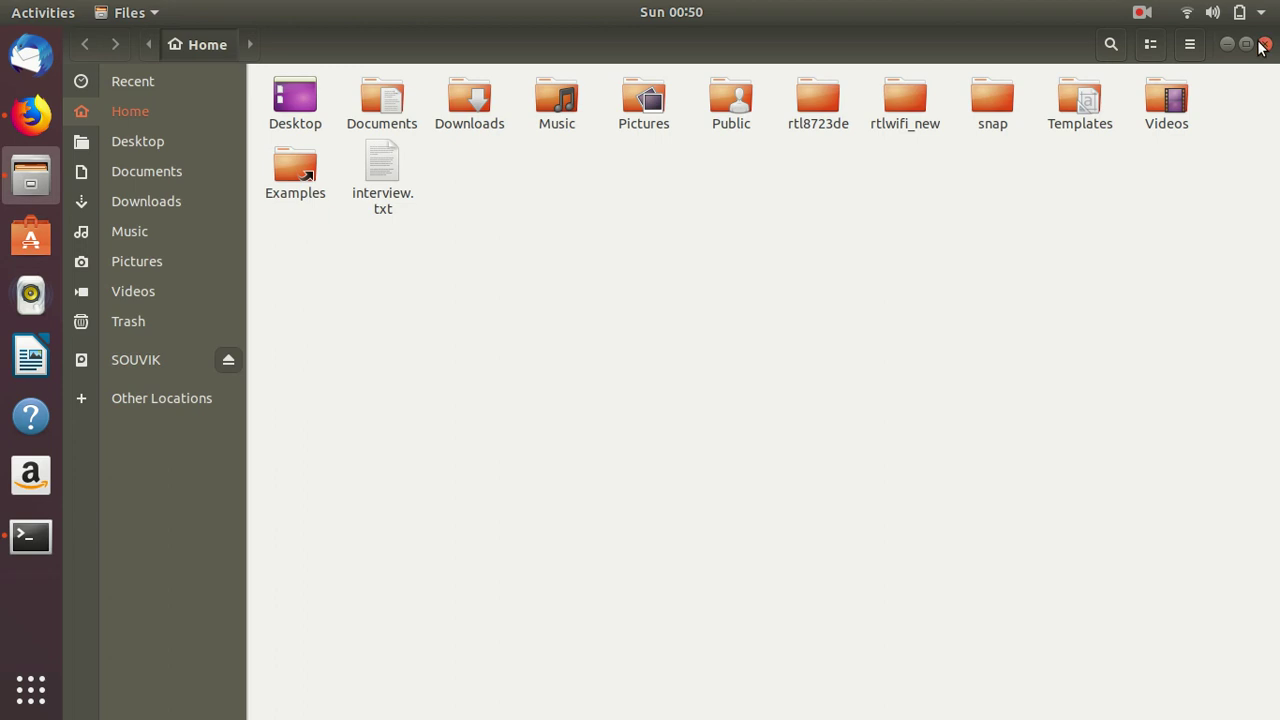
click(1265, 44)
text(q)
key(Return)
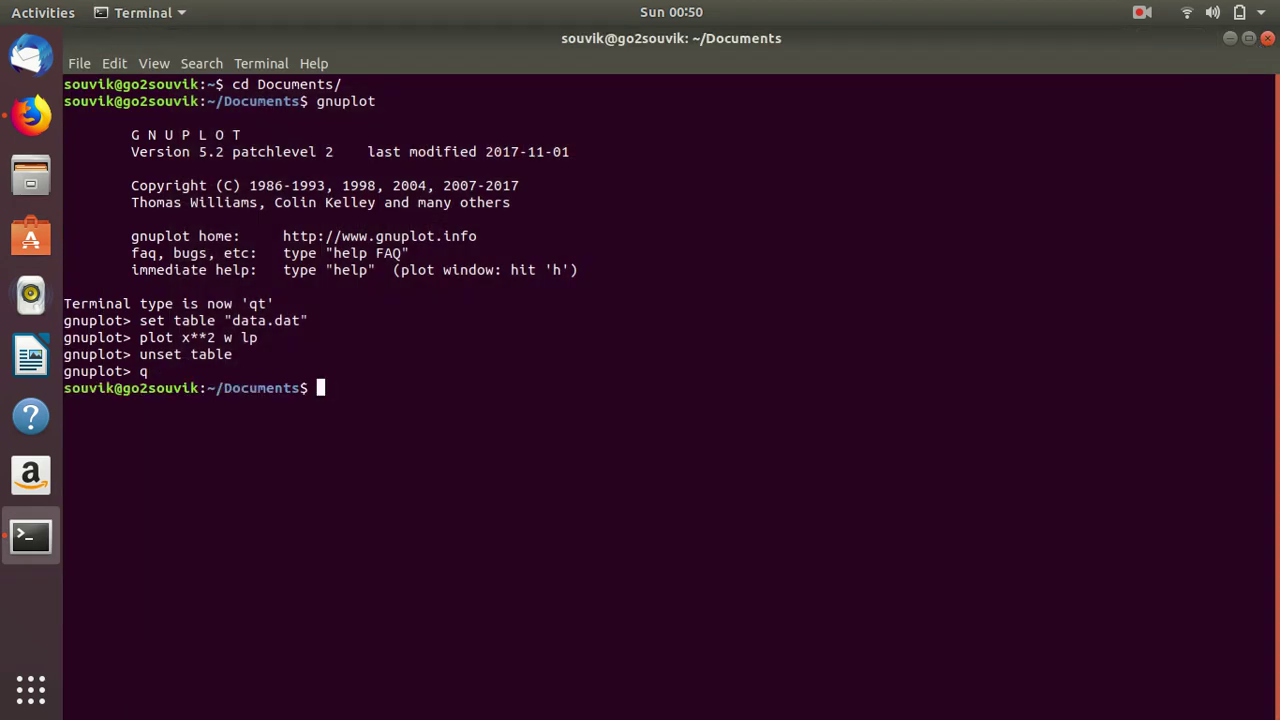
List the Documents folder contents with ls.
text(ls)
drag(236, 104, 297, 103)
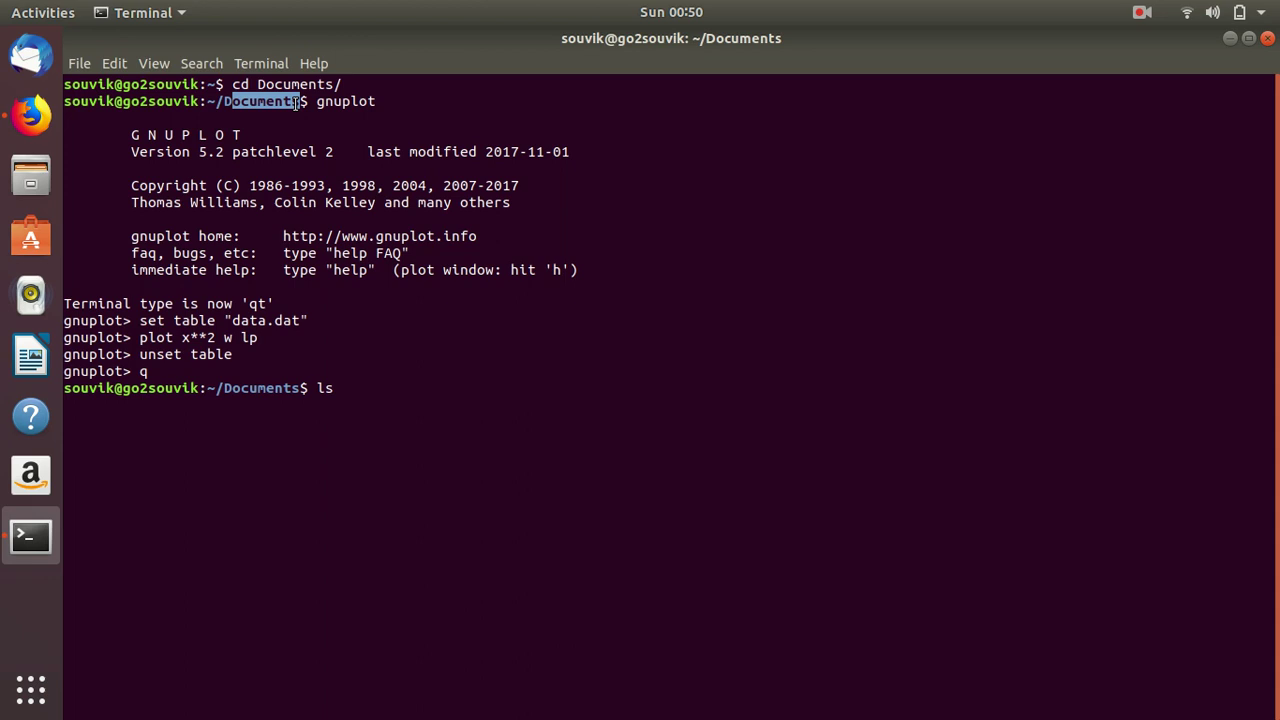
click(350, 371)
drag(314, 386, 340, 398)
click(337, 386)
key(Return)
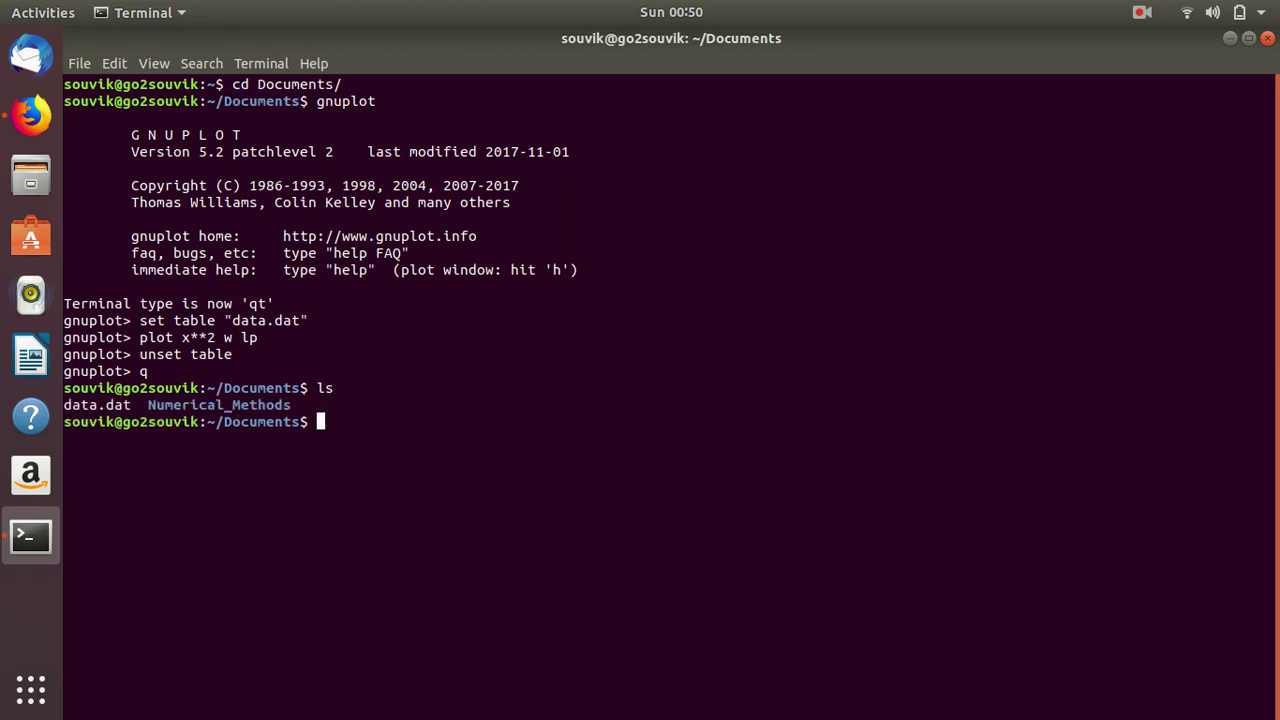
Point out data.dat in the listing and relaunch gnuplot from command history.
drag(145, 404, 66, 403)
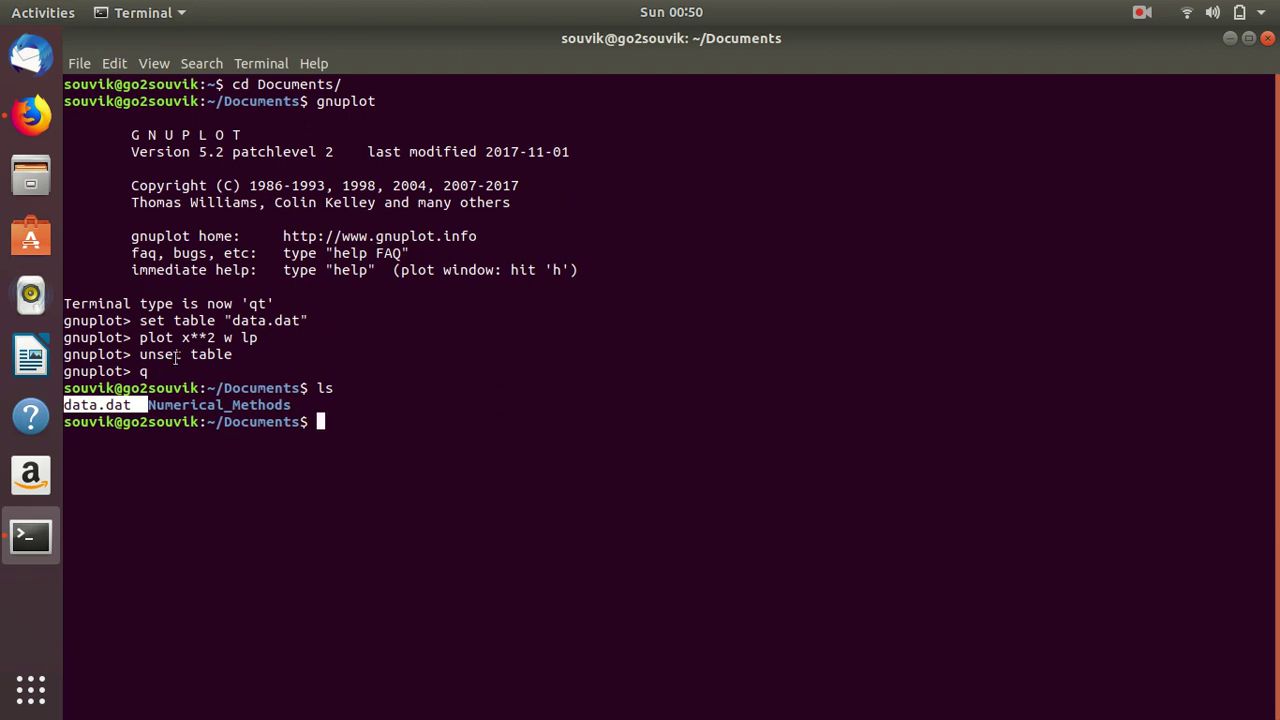
drag(173, 337, 221, 337)
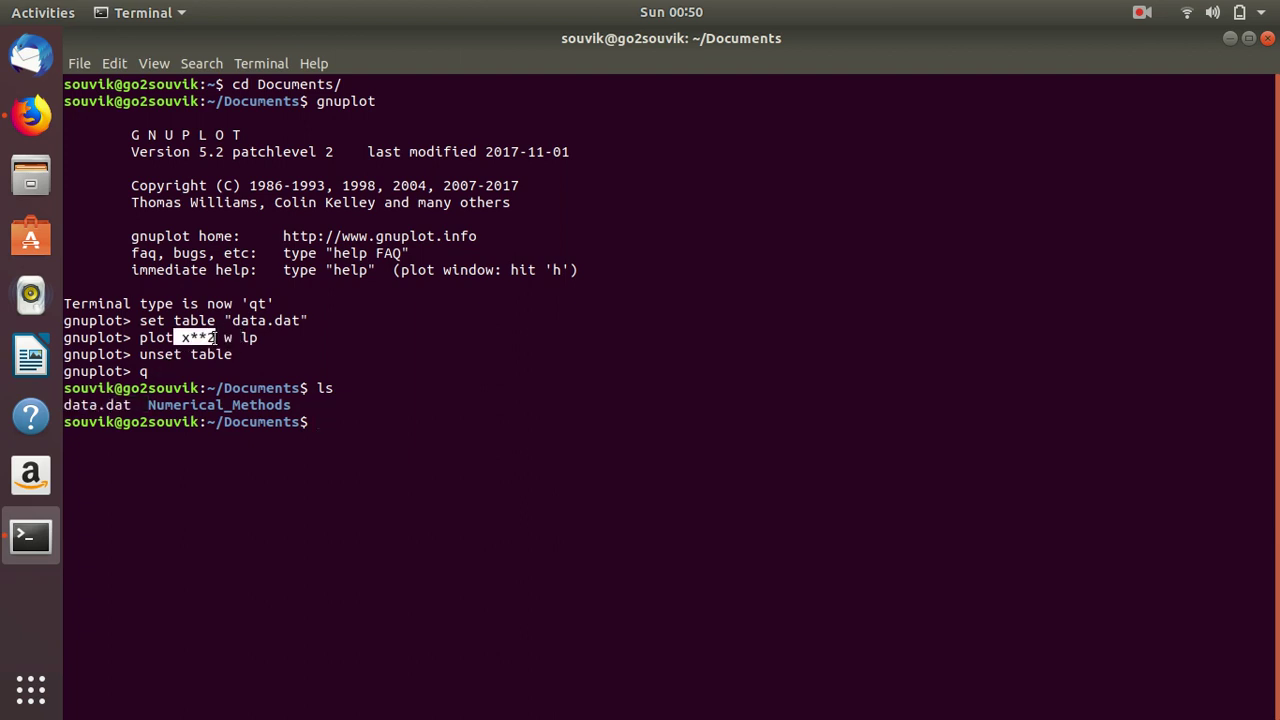
click(381, 405)
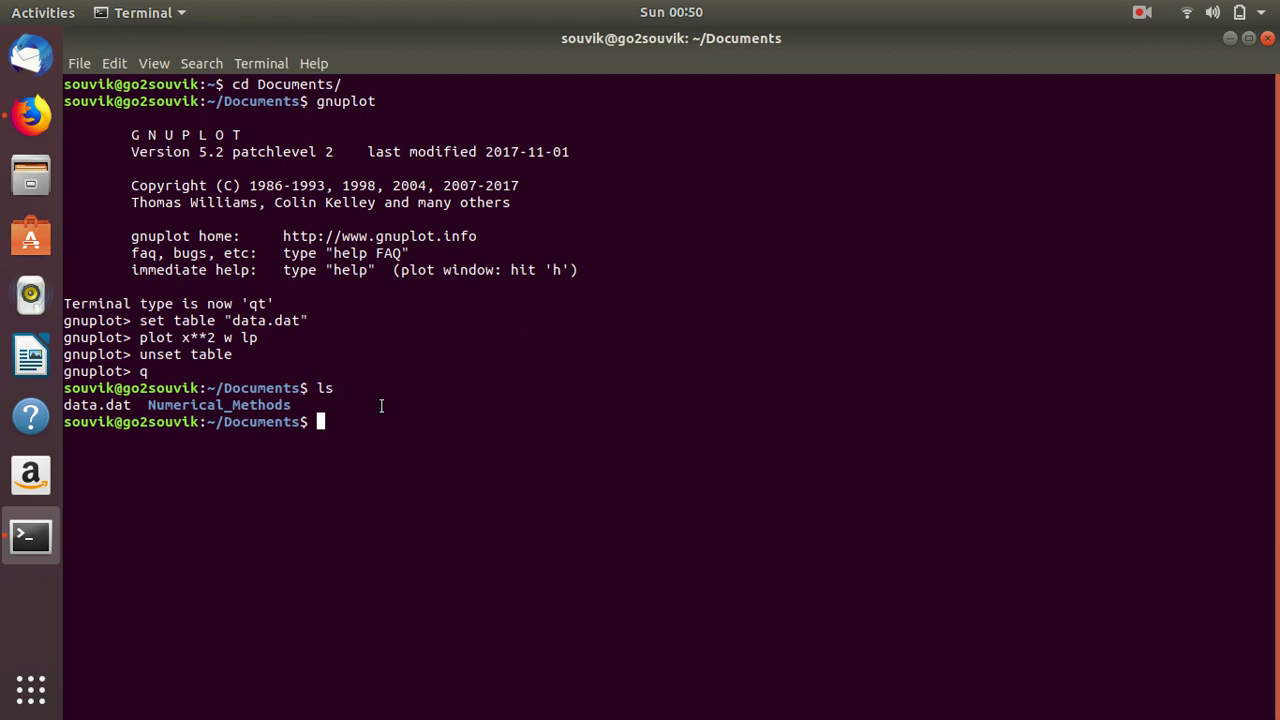
key(Up)
key(Up)
key(Up)
key(Down)
key(Return)
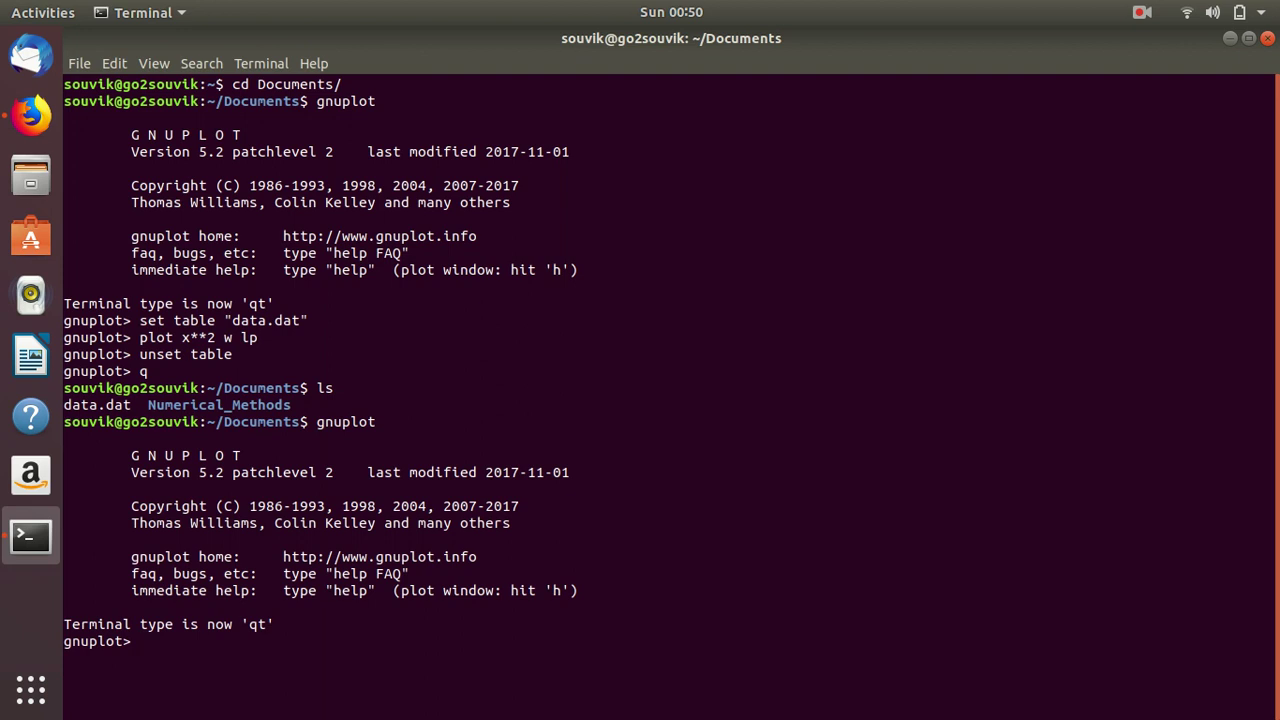
Plot 'data.dat' w l, view the parabola maximized, then close the plot window.
text(plot 'data.dat' w l)
key(Return)
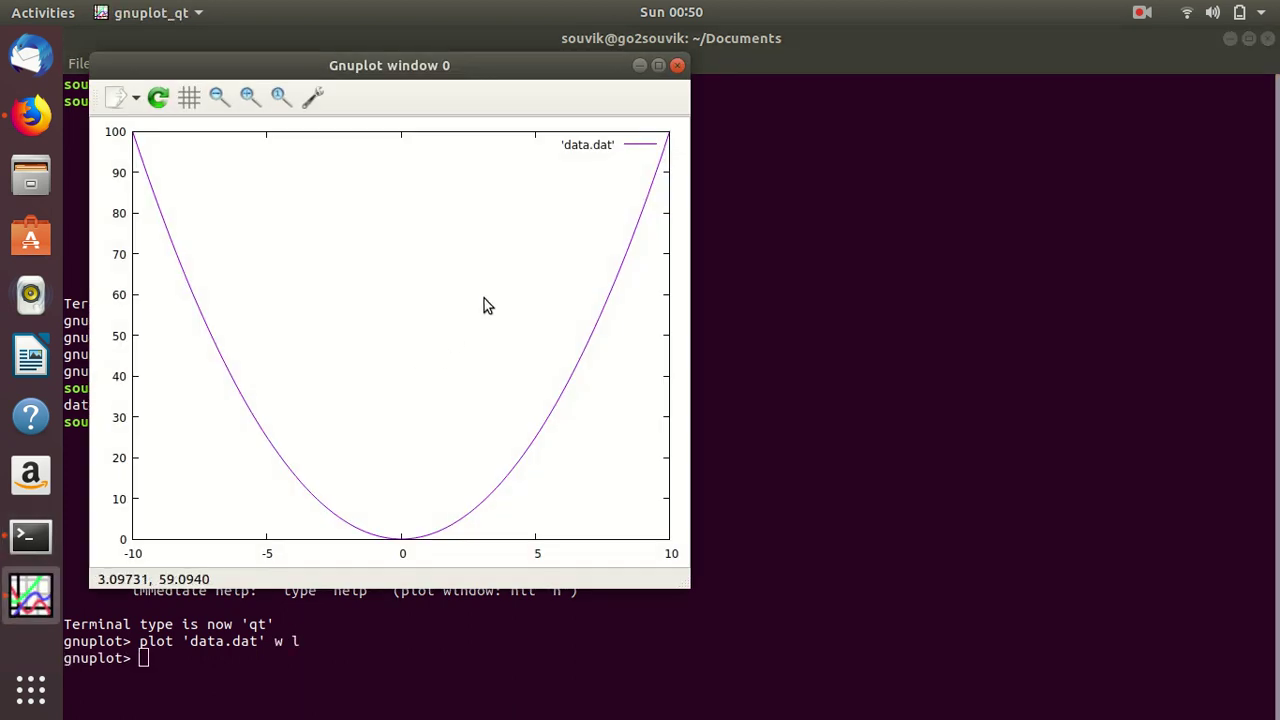
click(660, 65)
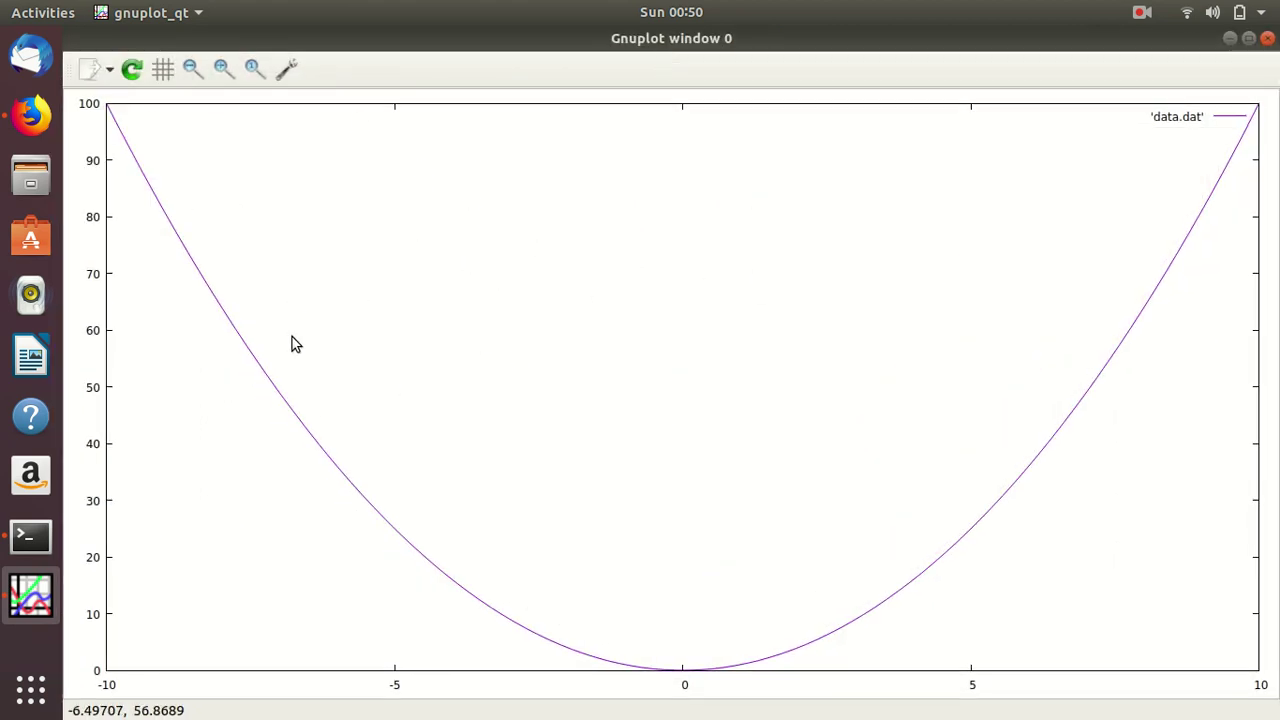
click(1267, 38)
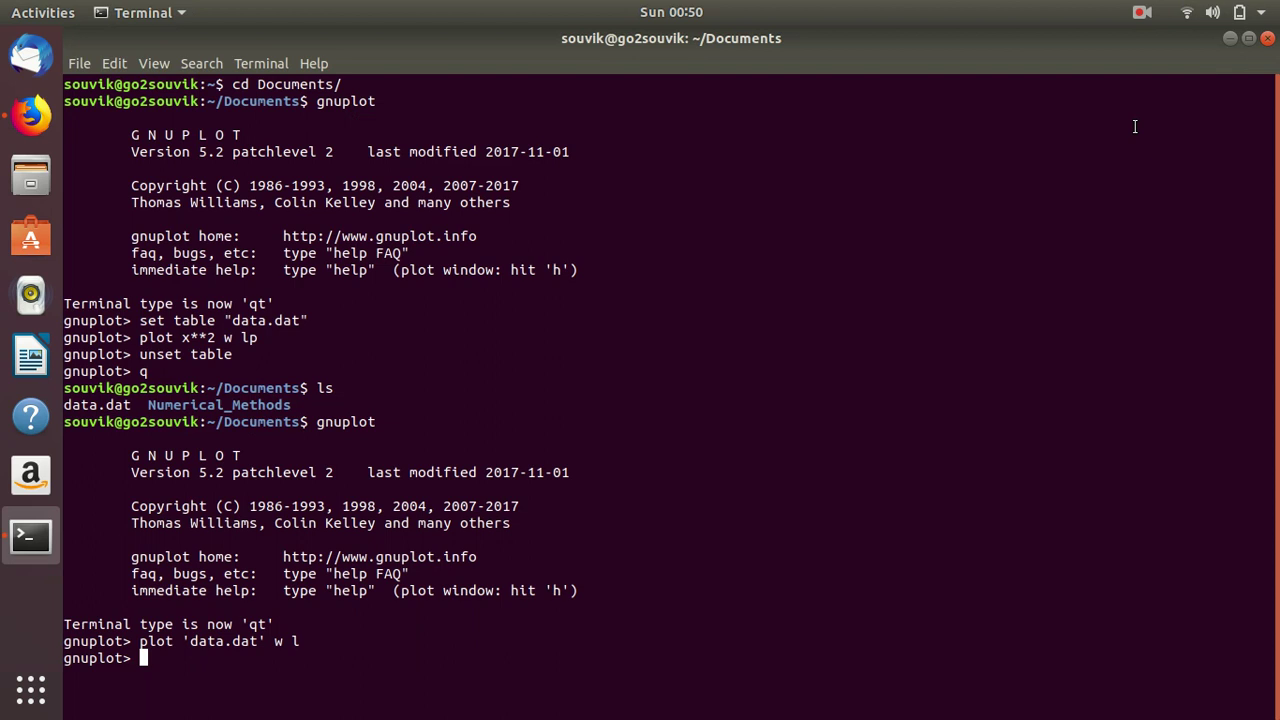
Re-run set table "data.dat" and plot exp(x) w lp into the file.
key(Up)
key(Up)
key(Up)
key(Up)
key(Up)
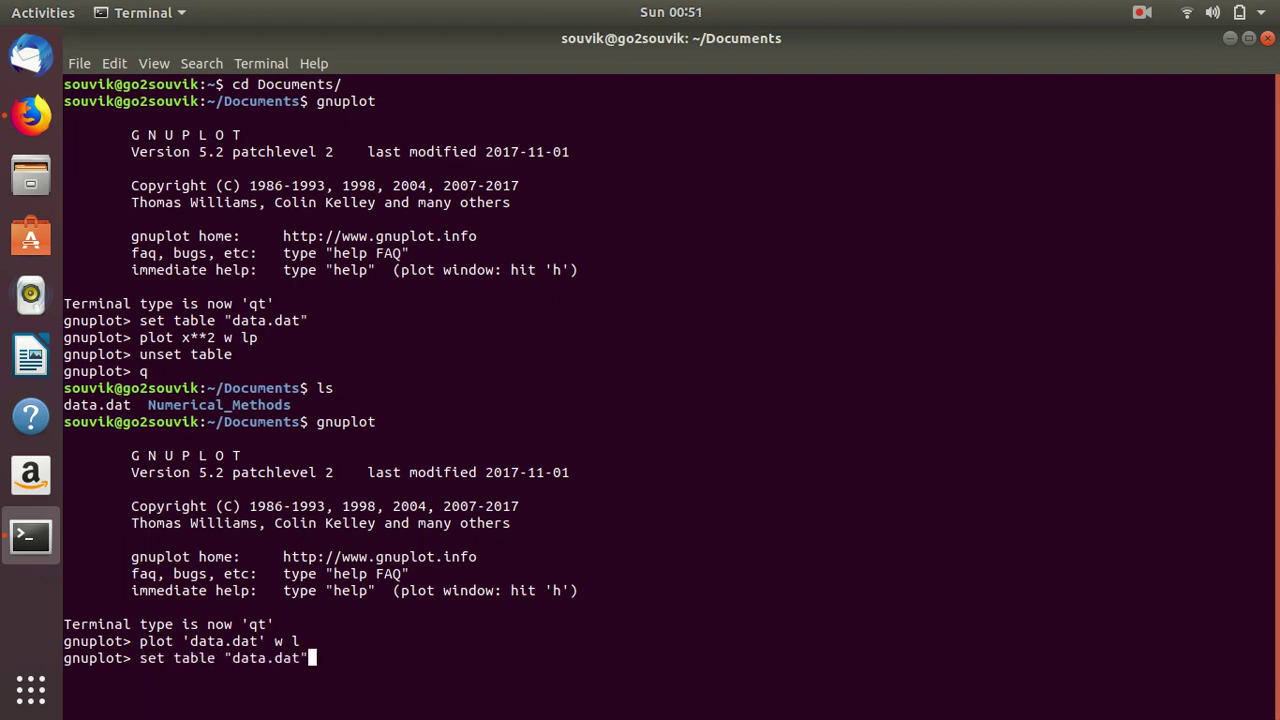
key(Return)
key(Up)
key(Up)
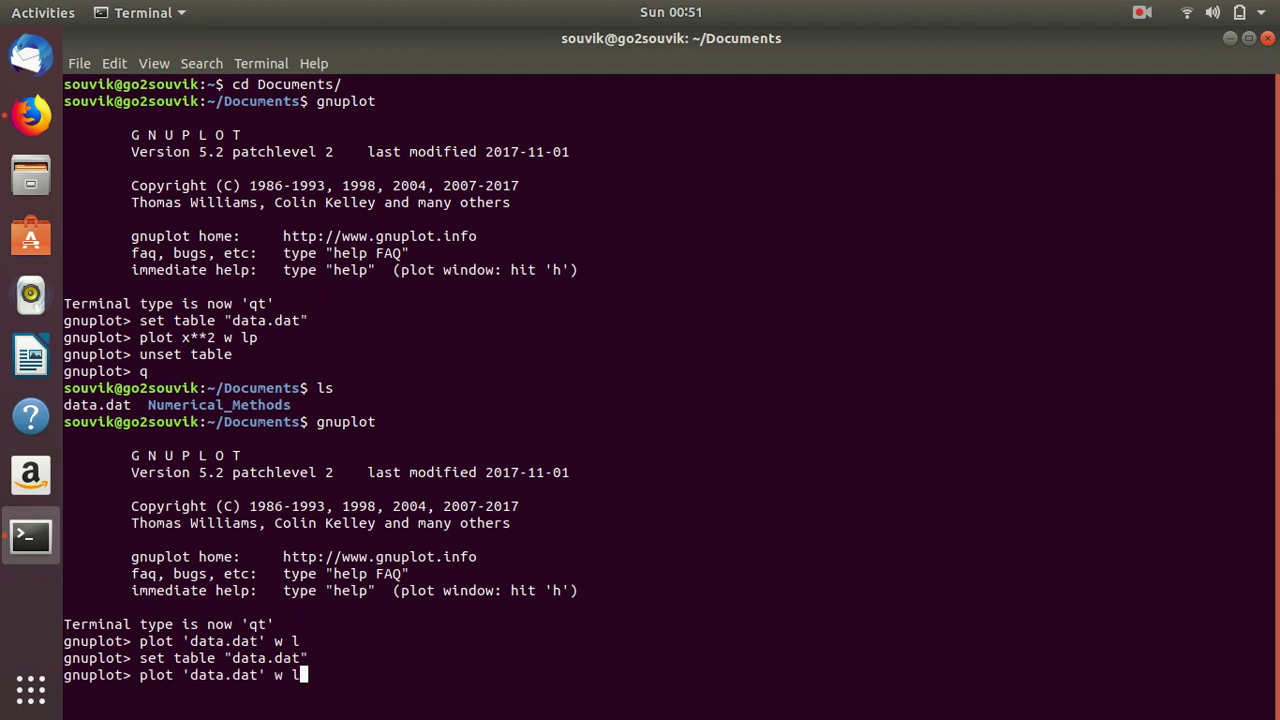
key(Up)
key(Up)
key(Up)
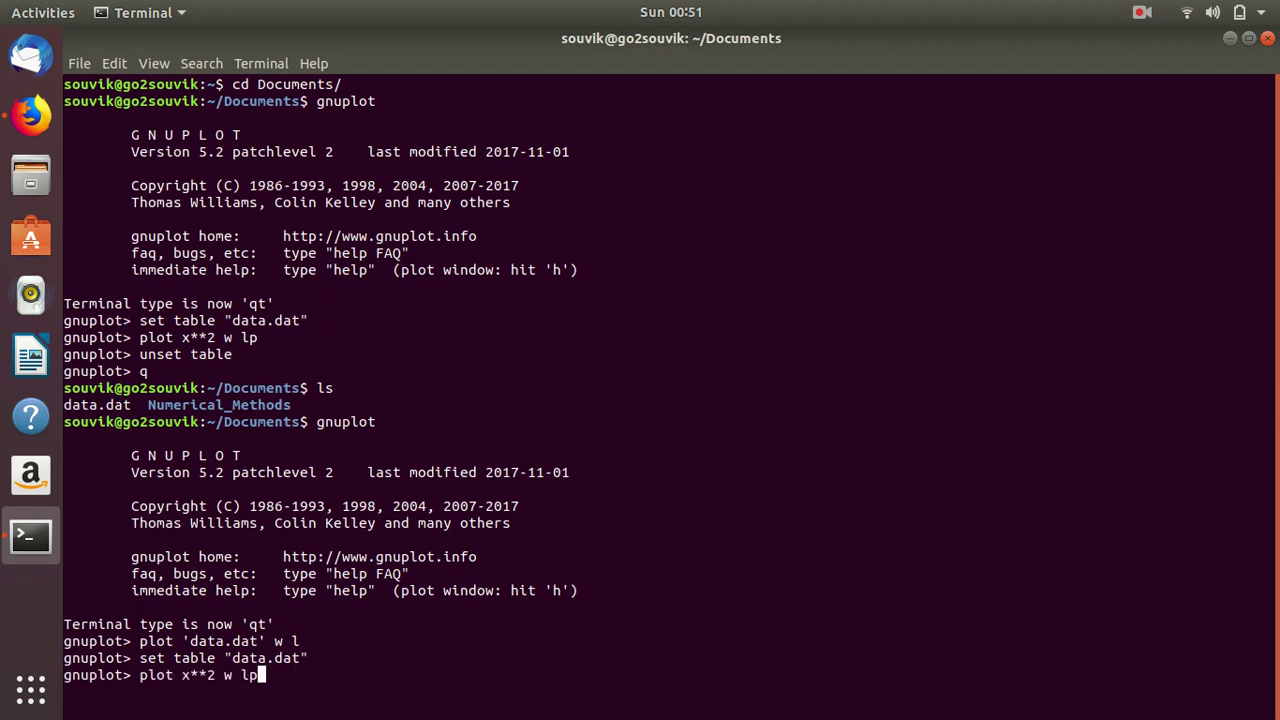
key(Left)
key(Left)
key(Left)
key(Left)
key(Left)
key(BackSpace)
key(BackSpace)
key(BackSpace)
key(BackSpace)
text(exp(x))
key(Return)
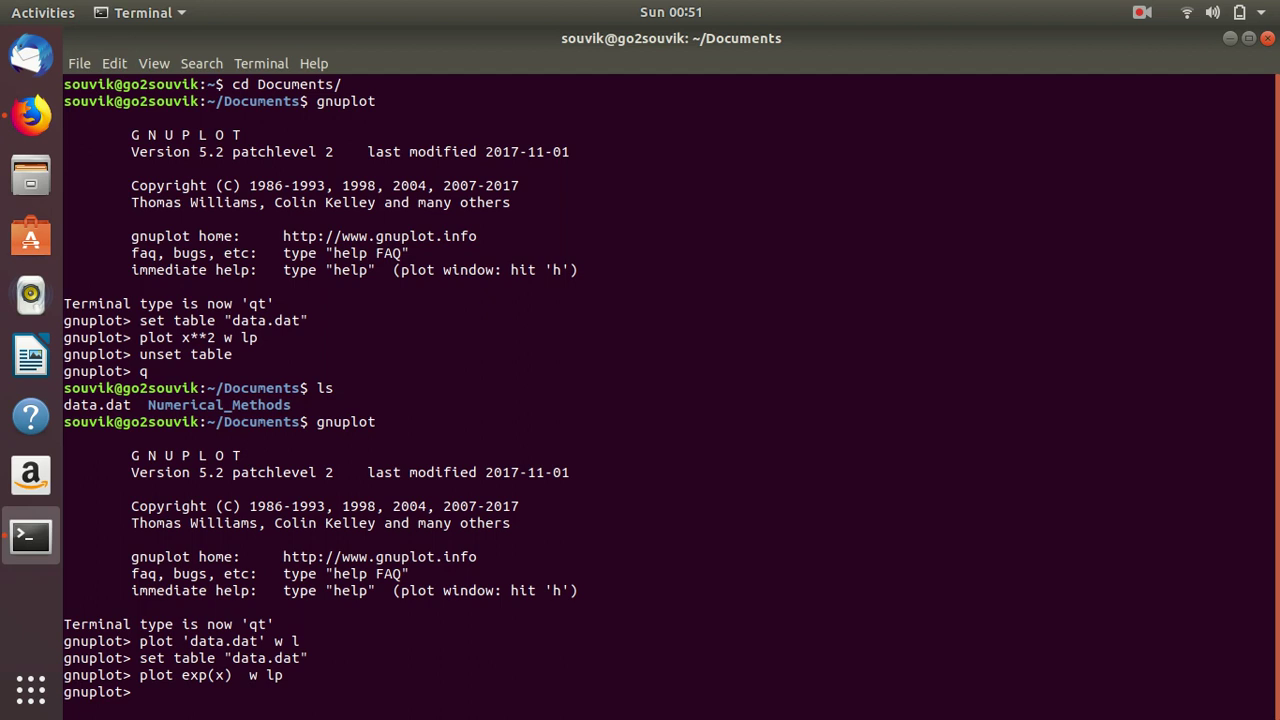
Run unset table and compare the old x**2 and new exp(x) commands.
key(Up)
key(Up)
key(Up)
key(Up)
key(Up)
key(Return)
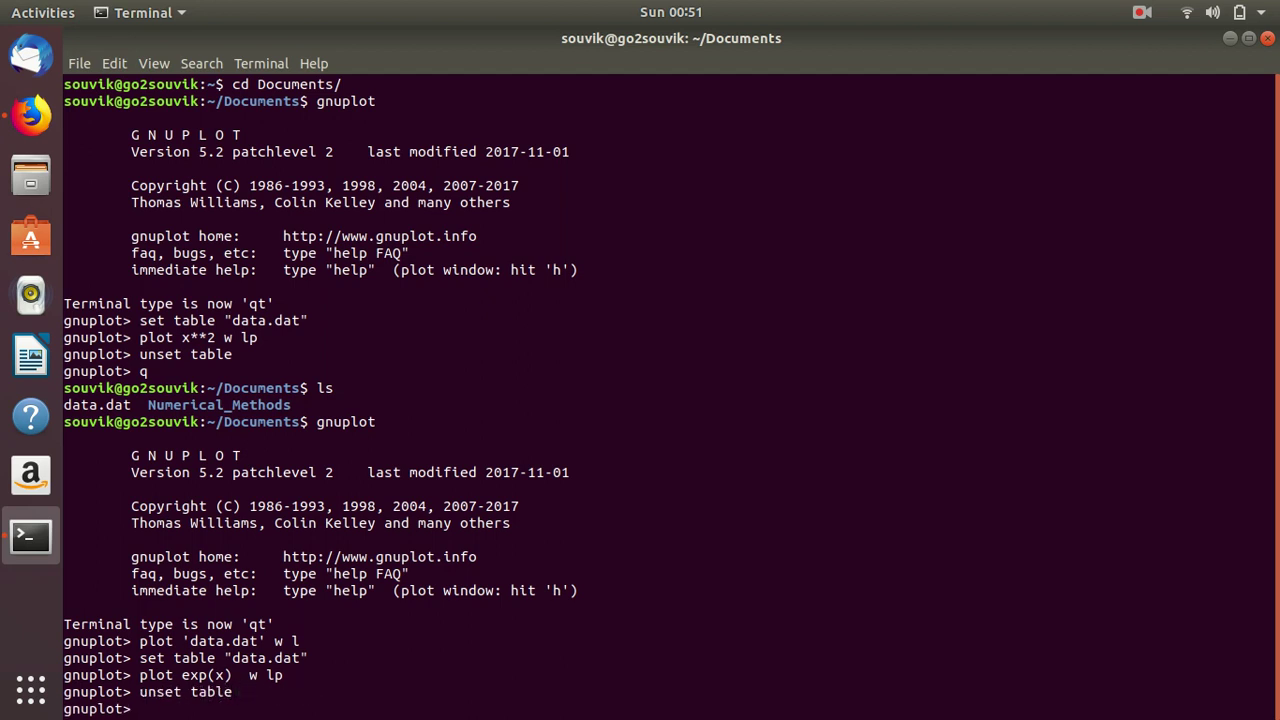
key(Up)
key(Down)
drag(182, 340, 229, 340)
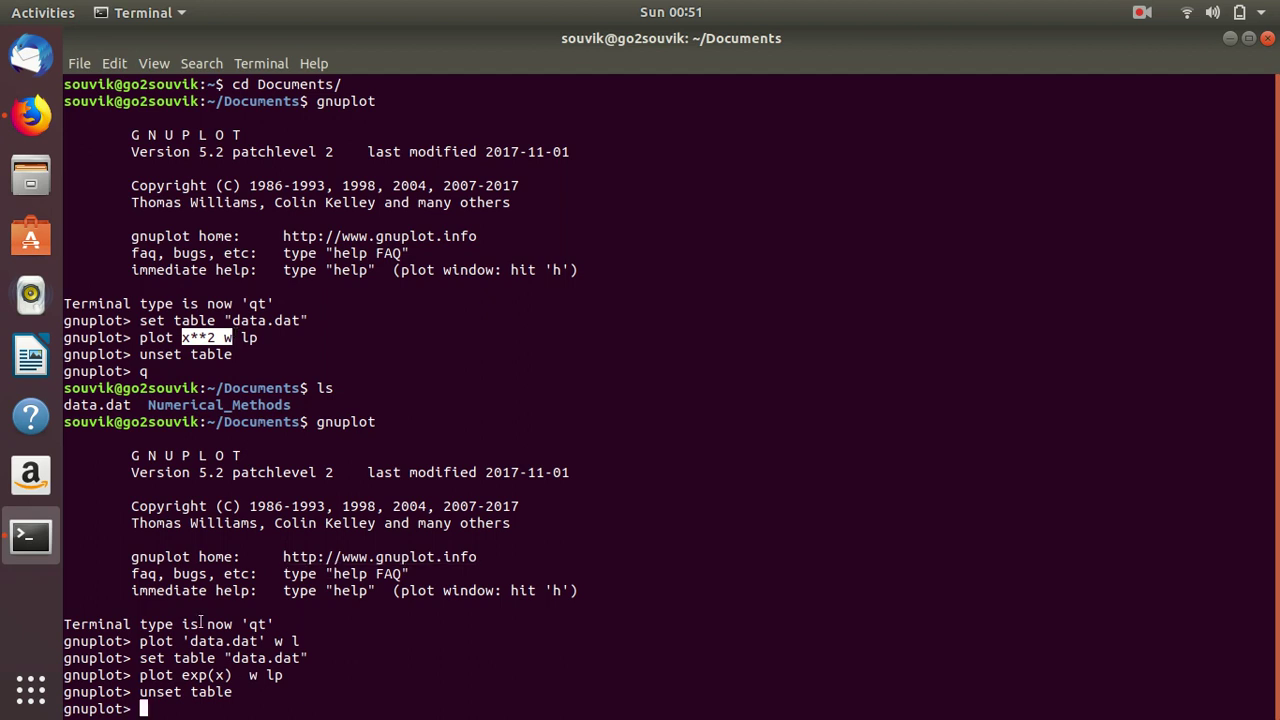
double_click(202, 675)
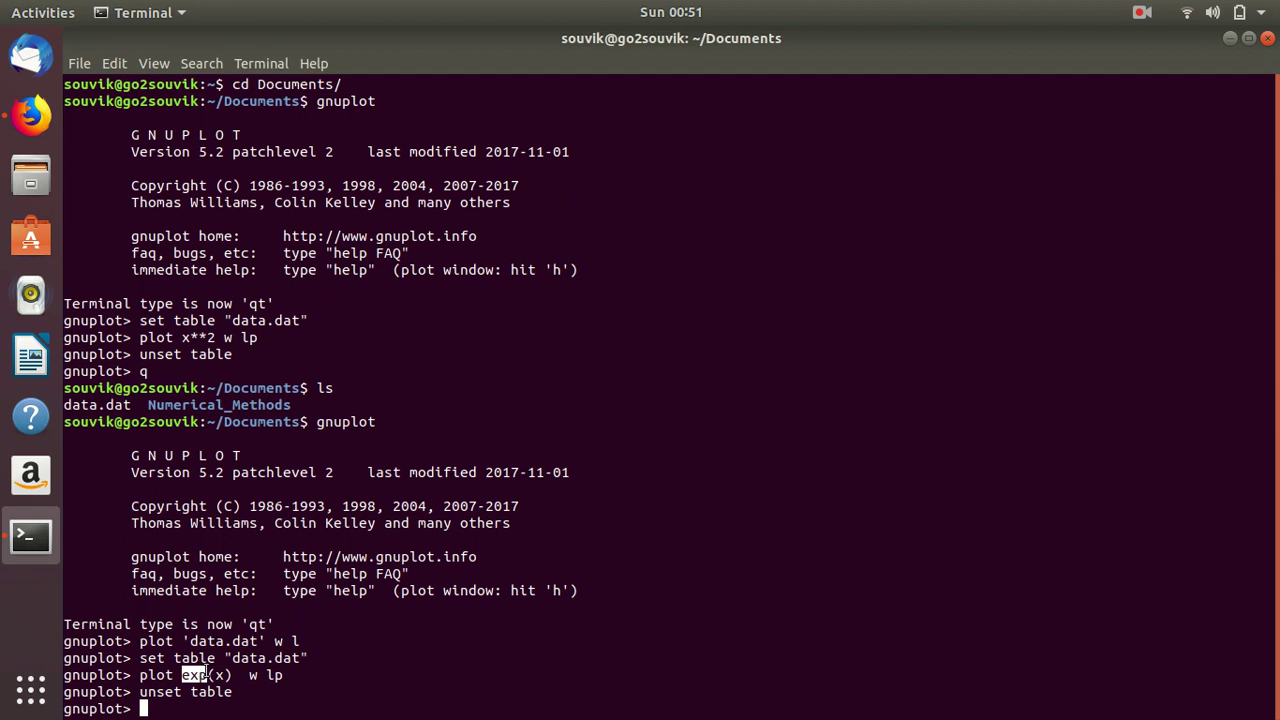
click(213, 672)
Re-run plot 'data.dat' w l, pan across the exp(x) curve, then close the window.
text(plot)
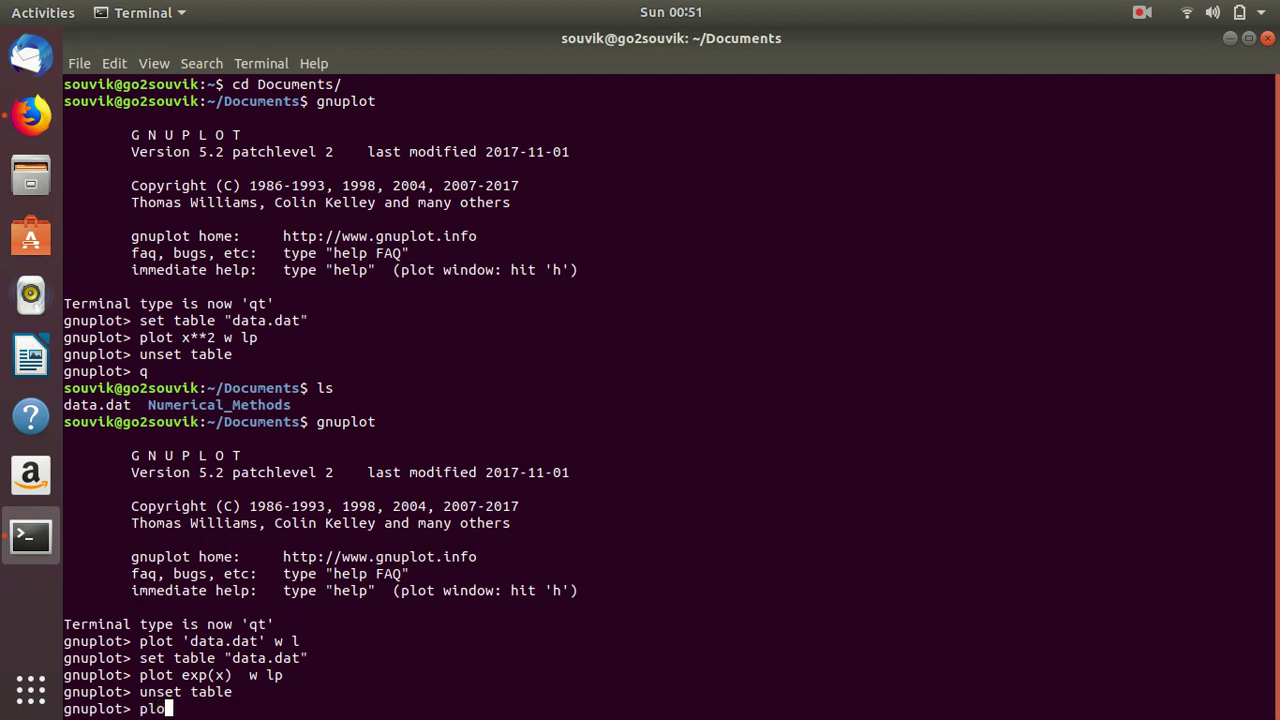
key(Up)
key(Up)
key(Up)
key(Up)
key(Up)
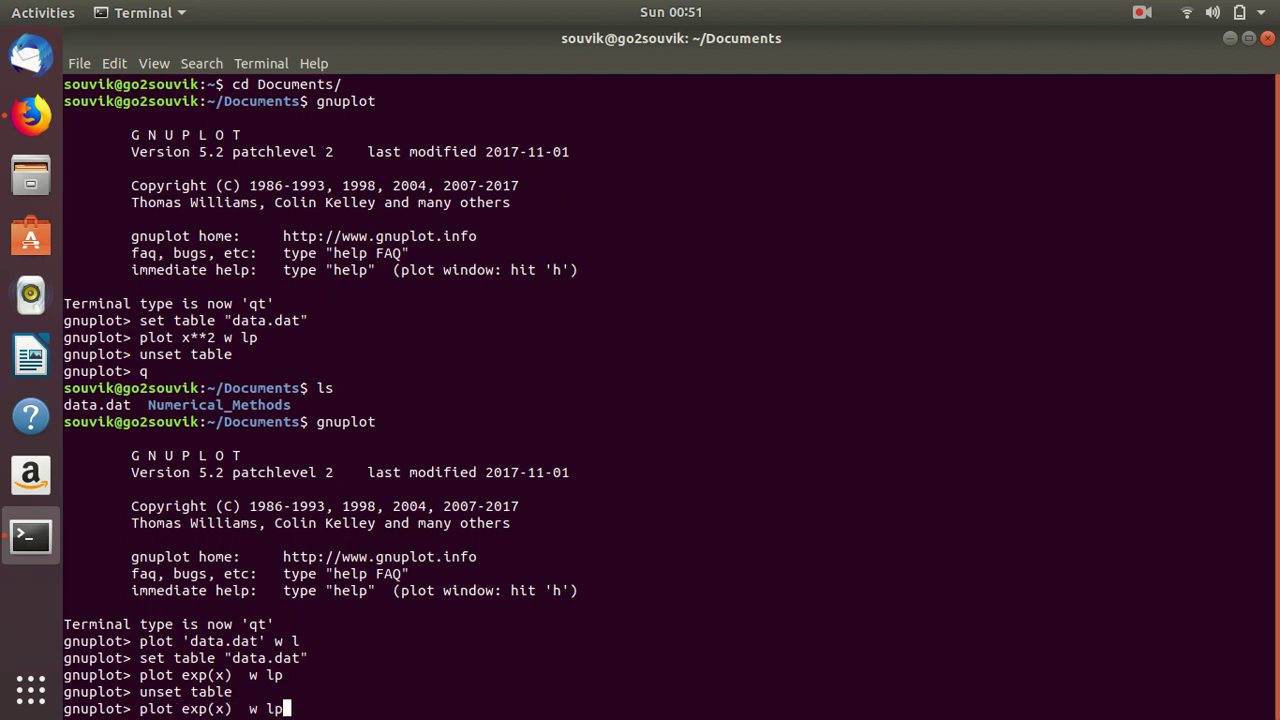
key(Down)
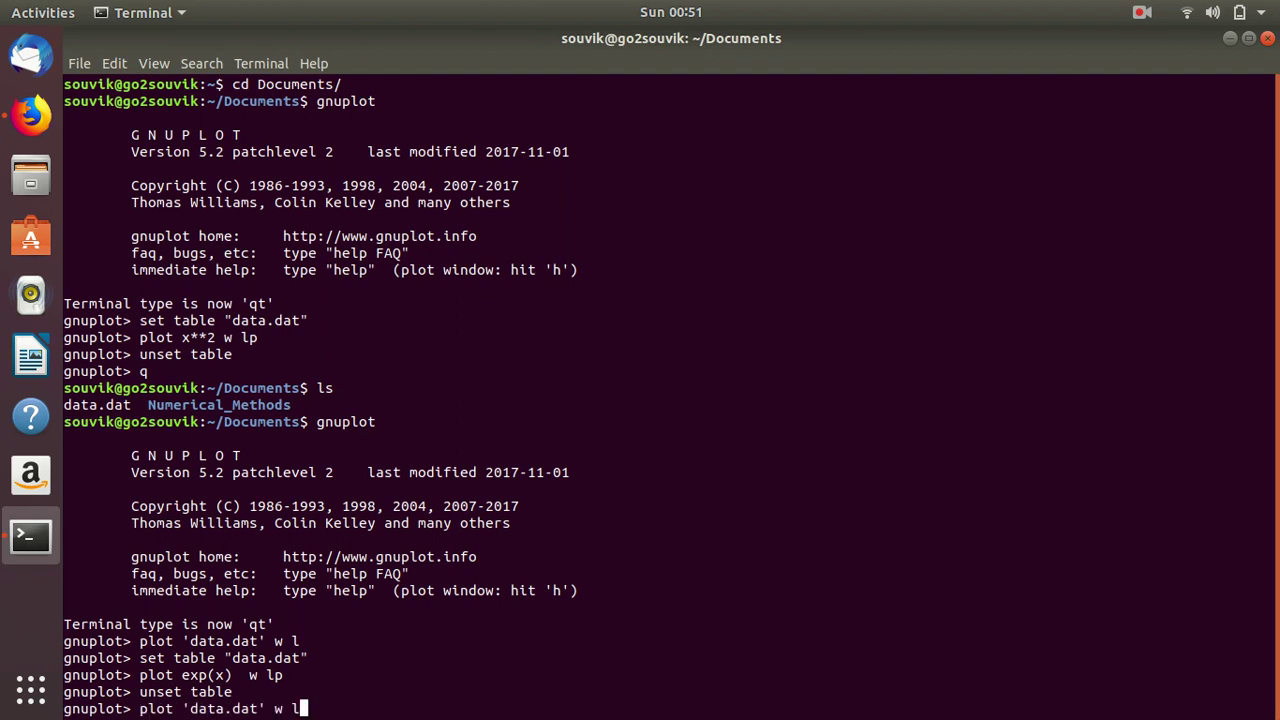
key(Return)
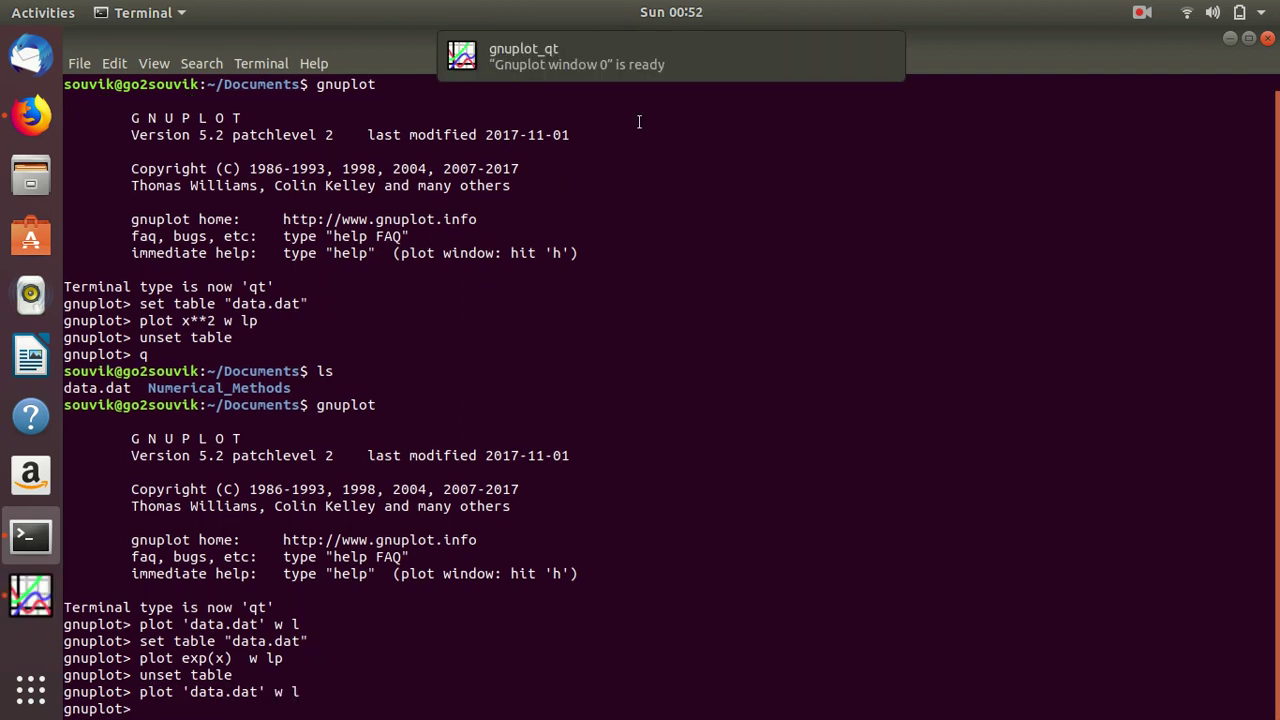
click(629, 77)
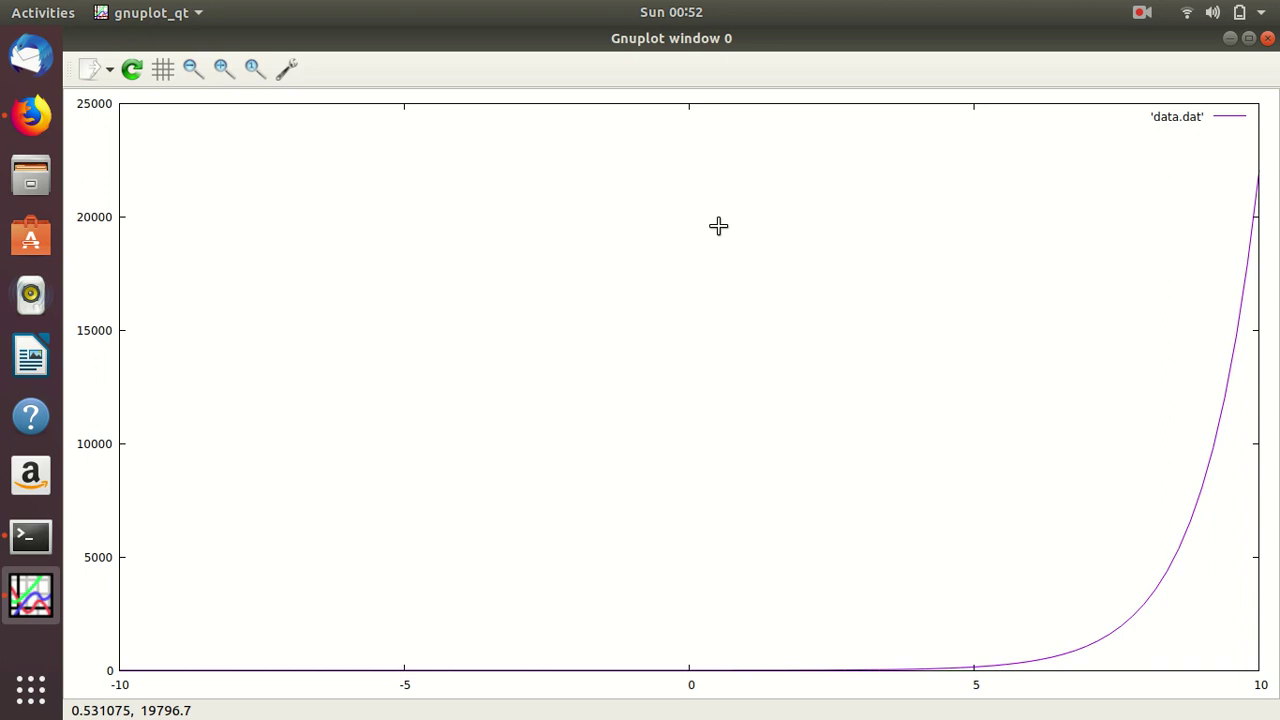
scroll(859, 289, right, 3)
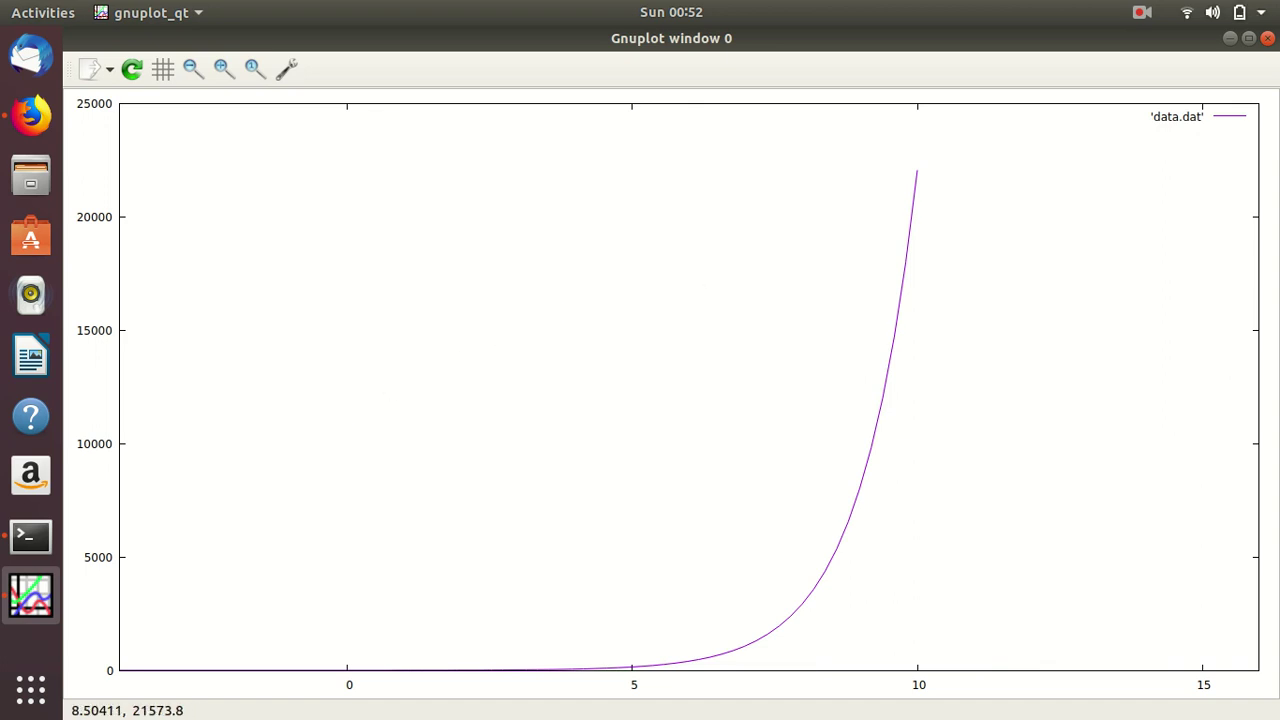
click(1267, 39)
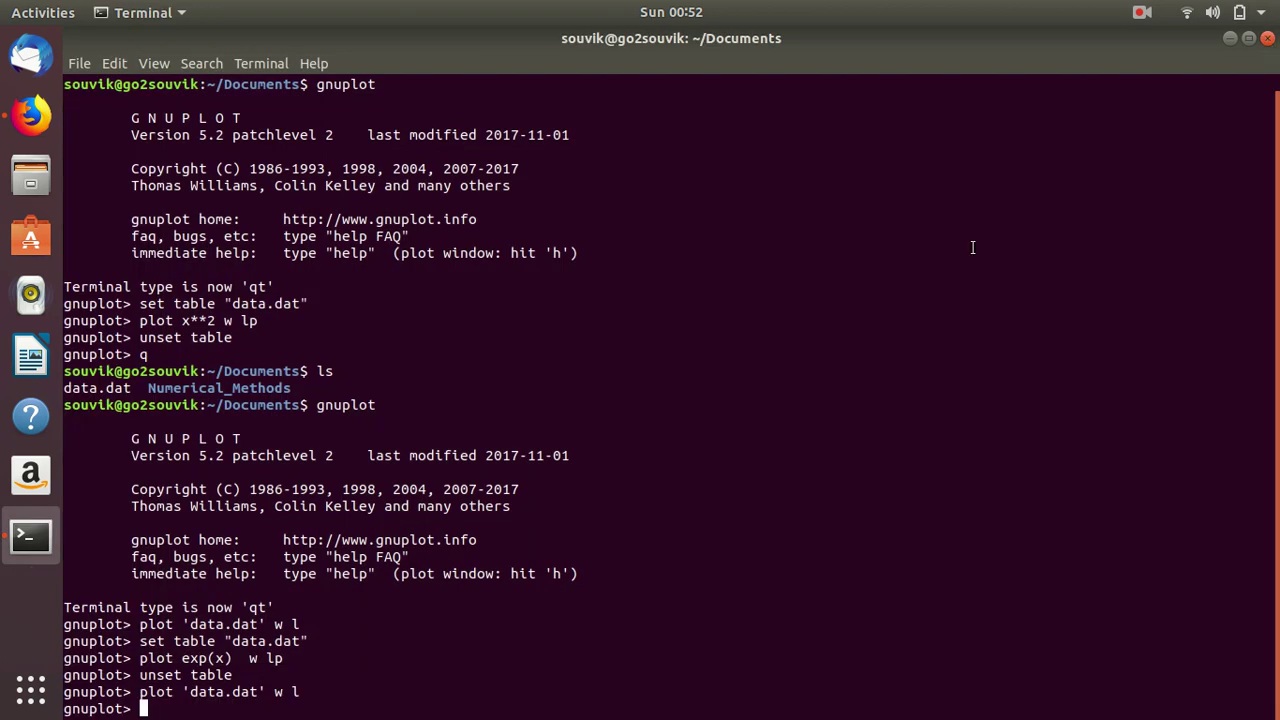
Quit gnuplot and open data.dat in vi.
text(q)
key(Return)
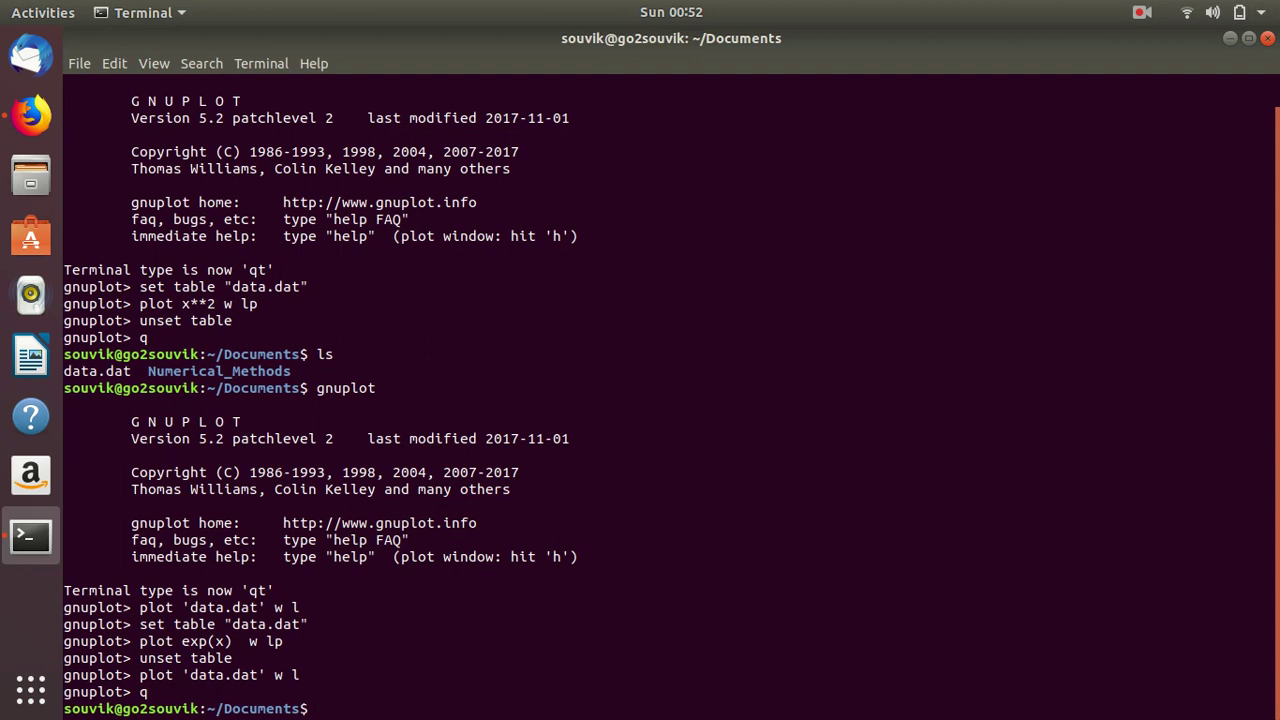
text(vi data.dat)
key(Return)
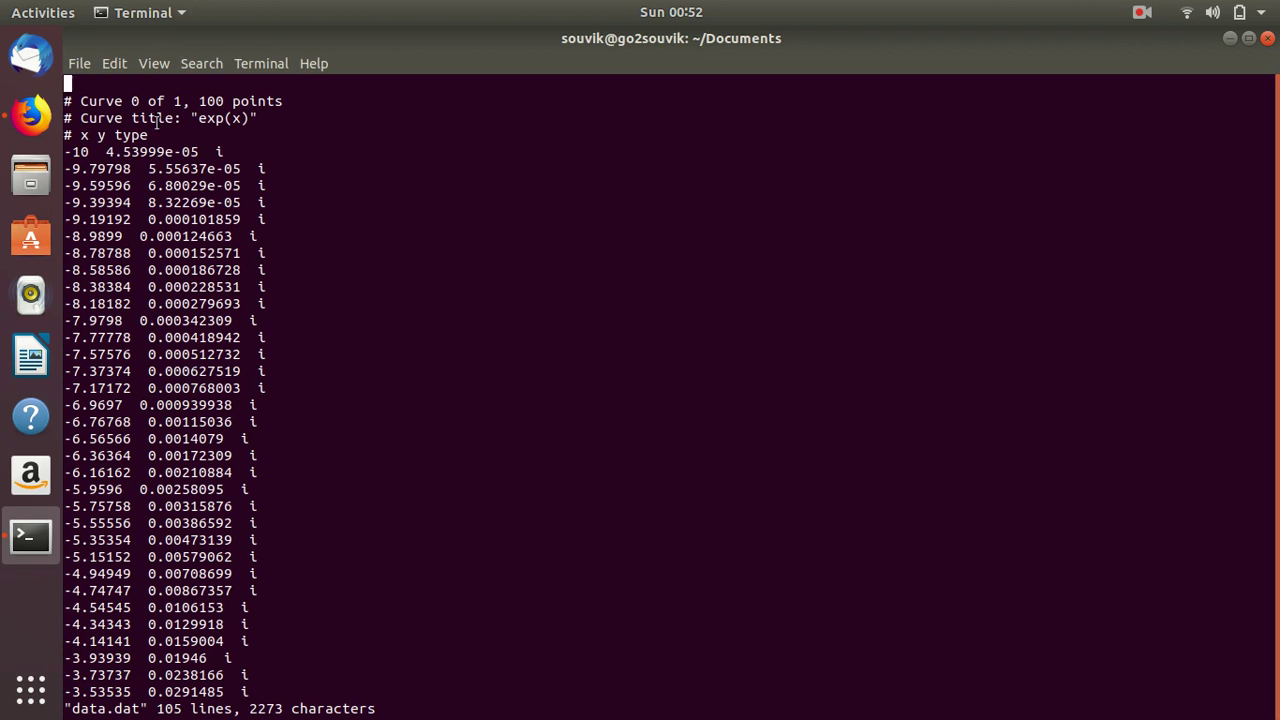
Point out the 100-point header and curve title lines, then quit vi without saving.
drag(132, 101, 297, 101)
click(280, 110)
drag(64, 118, 254, 118)
click(255, 118)
triple_click(265, 119)
click(277, 121)
text(:qa!)
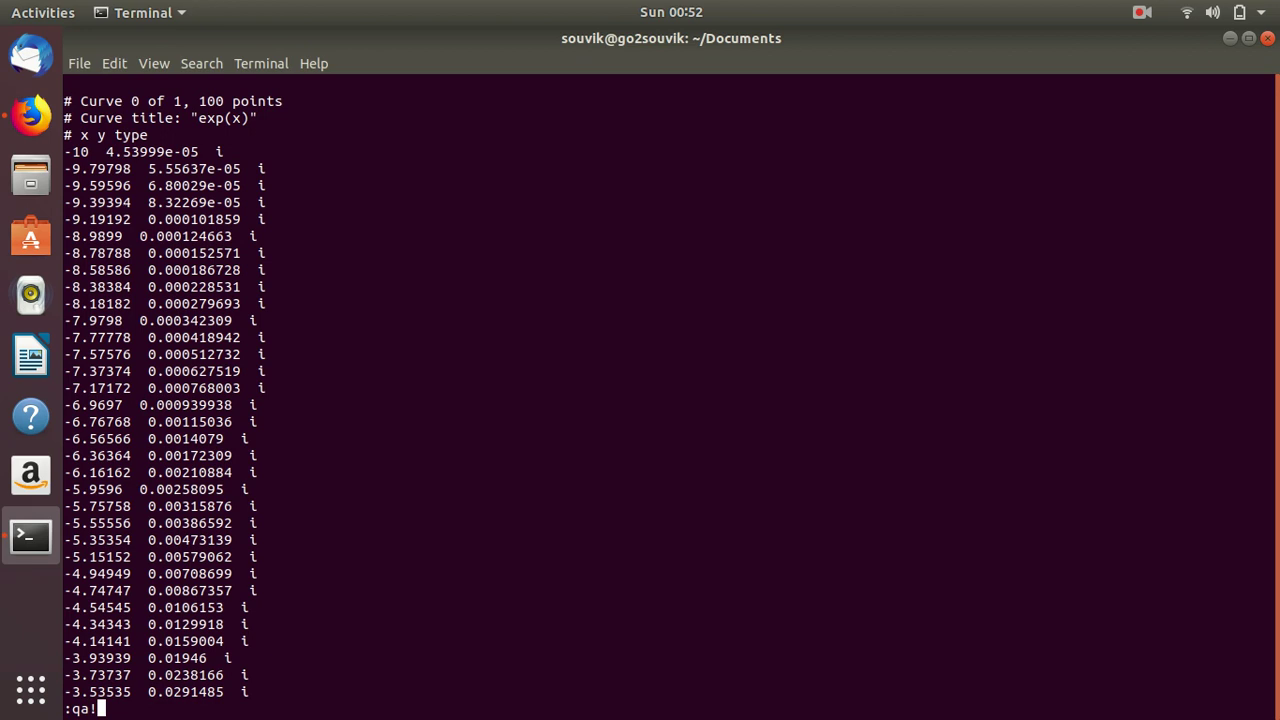
key(Return)
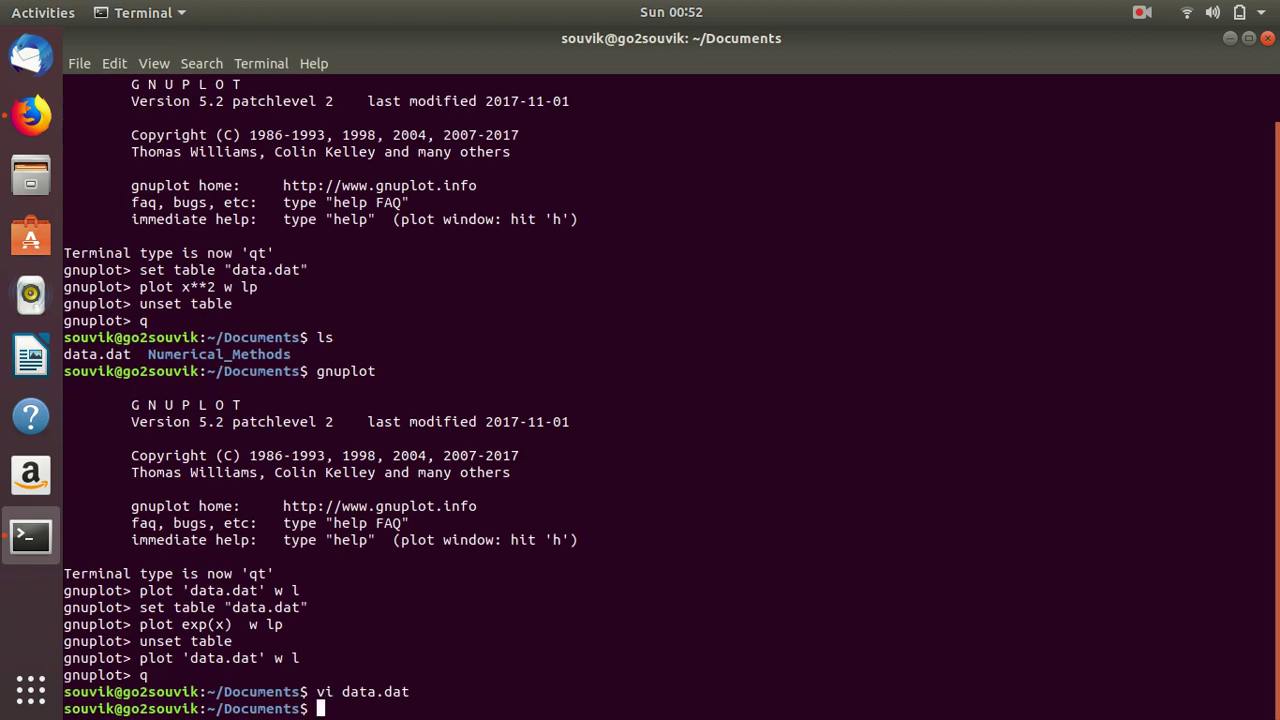